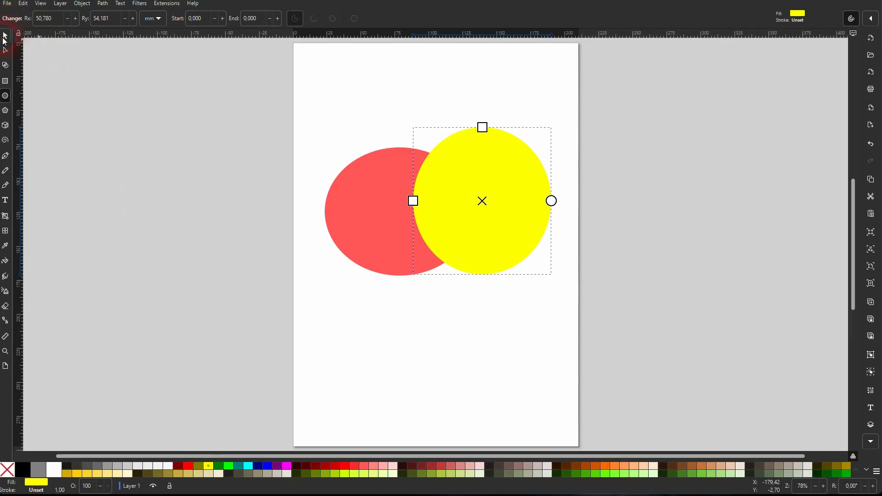
# Try cutting the yellow ellipse out of the red ellipse with the Difference operation, and undo the cut
pyautogui.click(4, 37)
pyautogui.moveTo(223, 365); pyautogui.dragTo(647, 81)
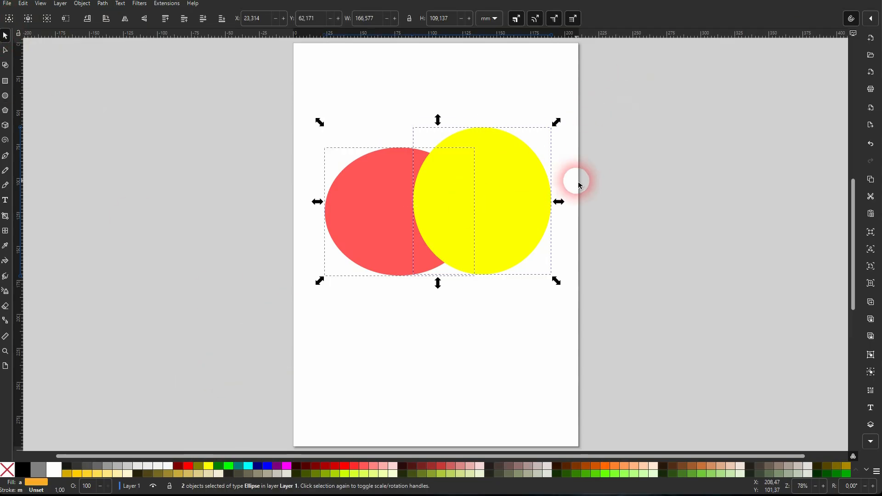
pyautogui.click(103, 5)
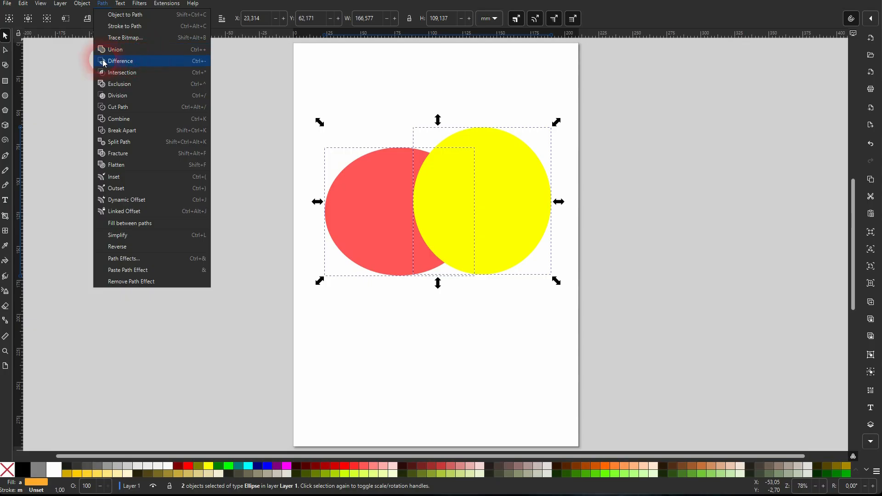
pyautogui.click(153, 63)
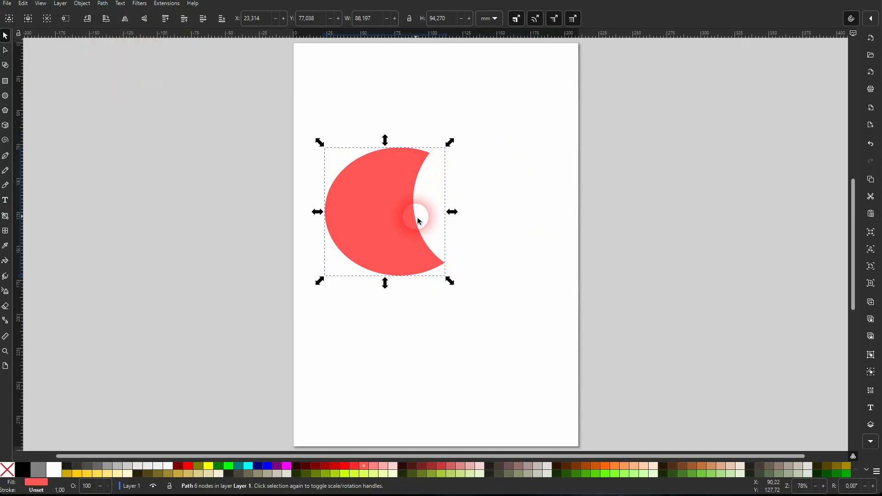
pyautogui.hotkey('ctrl', 'z')
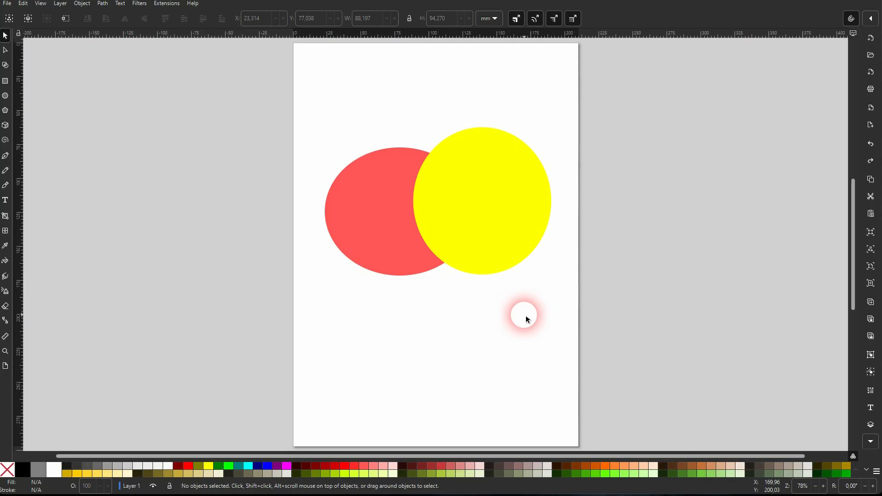
# Try cutting the red ellipse, raised to the top, out of the yellow ellipse with Difference, and undo the cut
pyautogui.click(394, 253)
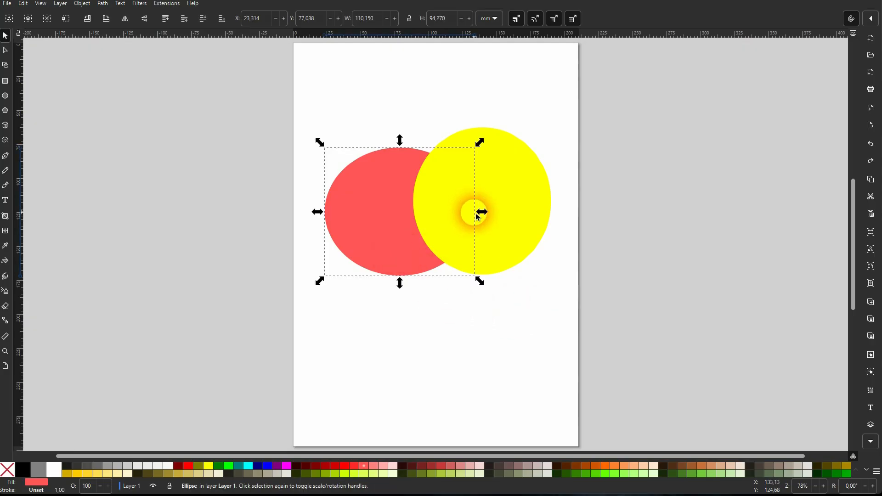
pyautogui.click(169, 24)
pyautogui.moveTo(252, 355); pyautogui.dragTo(631, 86)
pyautogui.click(103, 4)
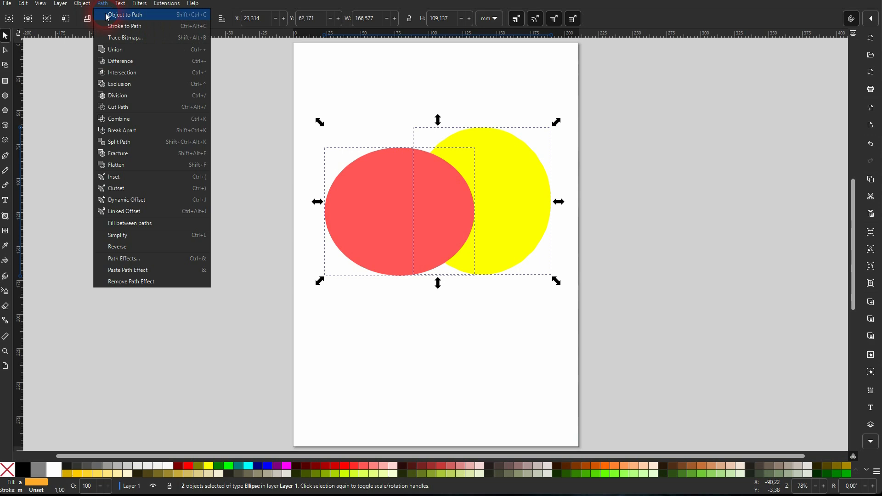
pyautogui.click(118, 64)
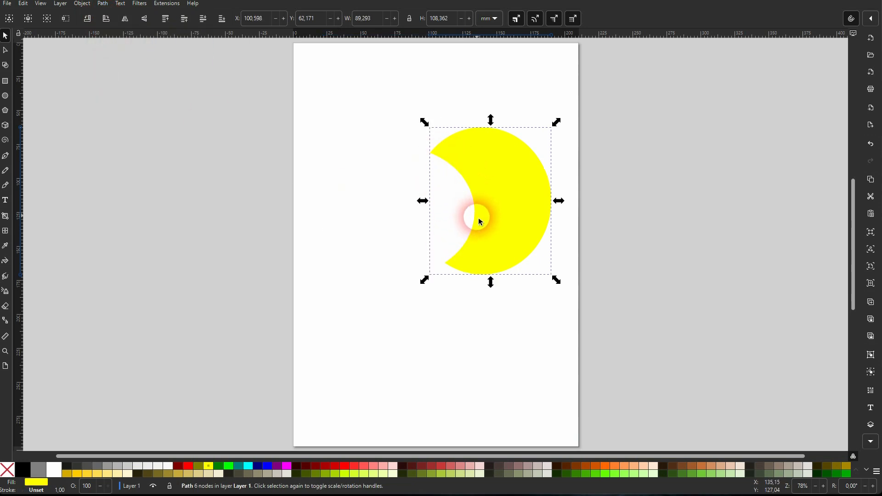
pyautogui.hotkey('ctrl', 'z')
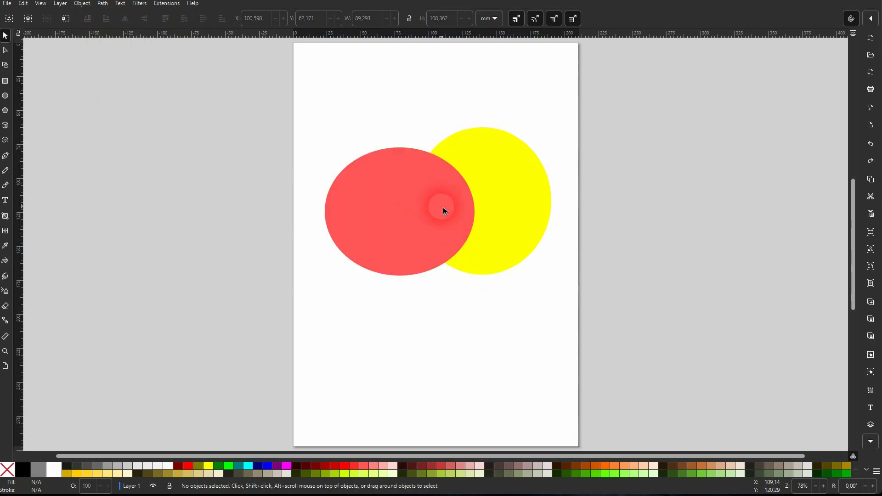
# Raise the yellow ellipse to the top and subtract it from the red ellipse with Difference
pyautogui.click(513, 201)
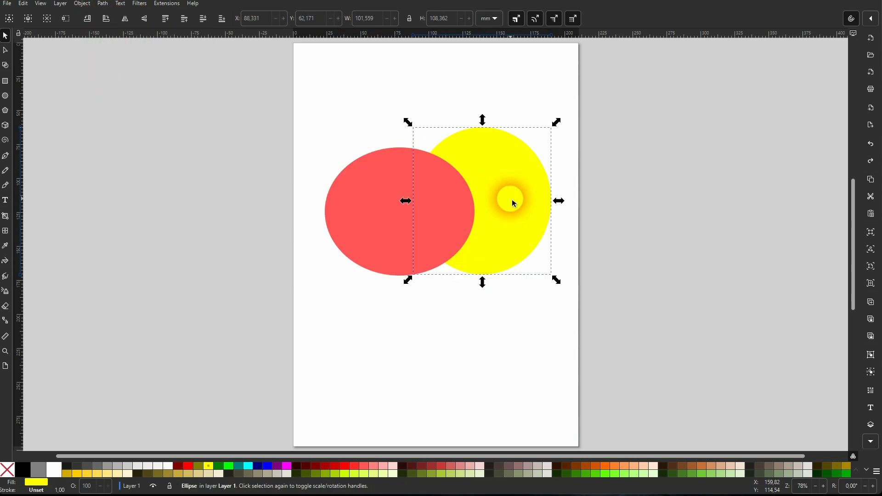
pyautogui.click(163, 22)
pyautogui.keyDown('shift'); pyautogui.click(388, 250); pyautogui.keyUp('shift')
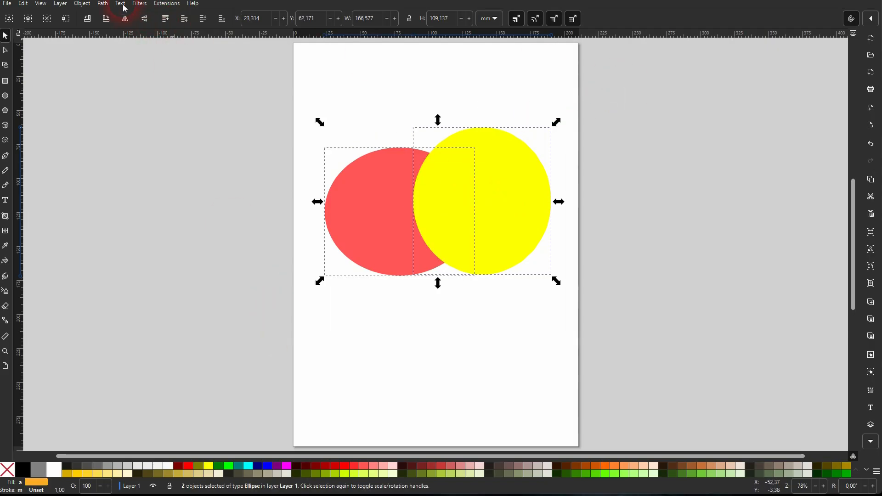
pyautogui.click(103, 4)
pyautogui.click(129, 66)
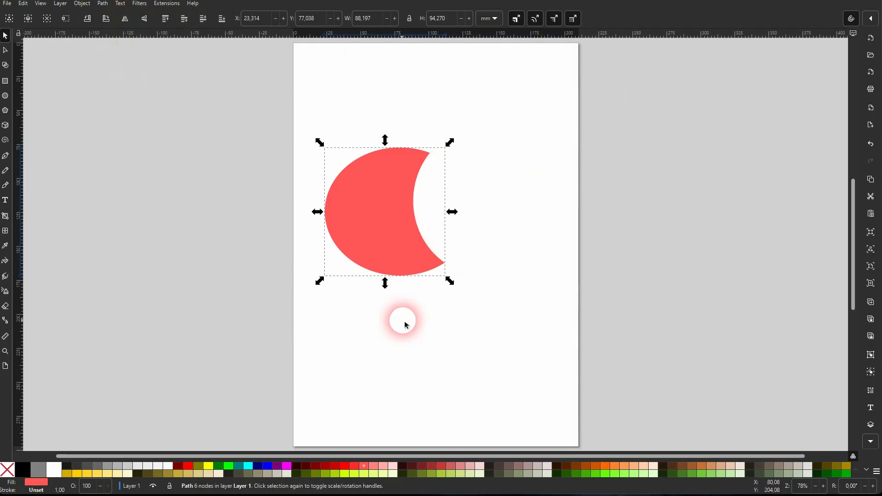
# Delete the red crescent and draw a green rectangle about 109 mm wide and 129 mm high
pyautogui.press('Delete')
pyautogui.click(5, 82)
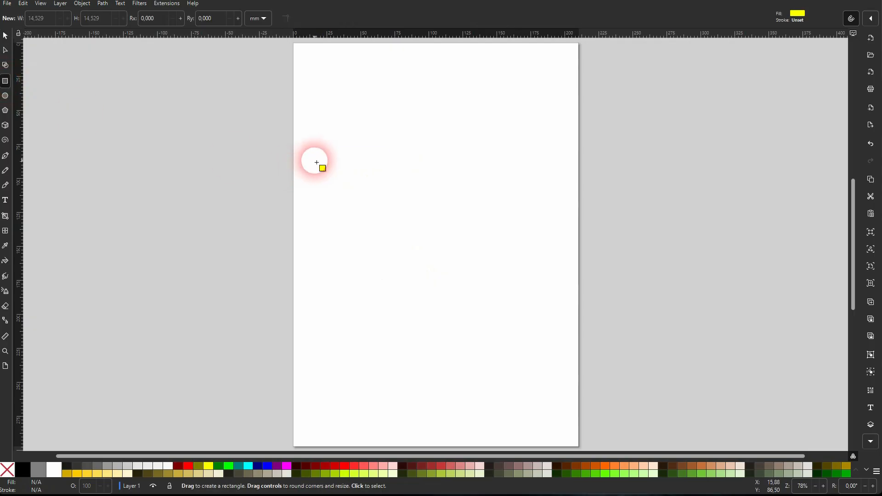
pyautogui.moveTo(321, 163); pyautogui.dragTo(470, 339)
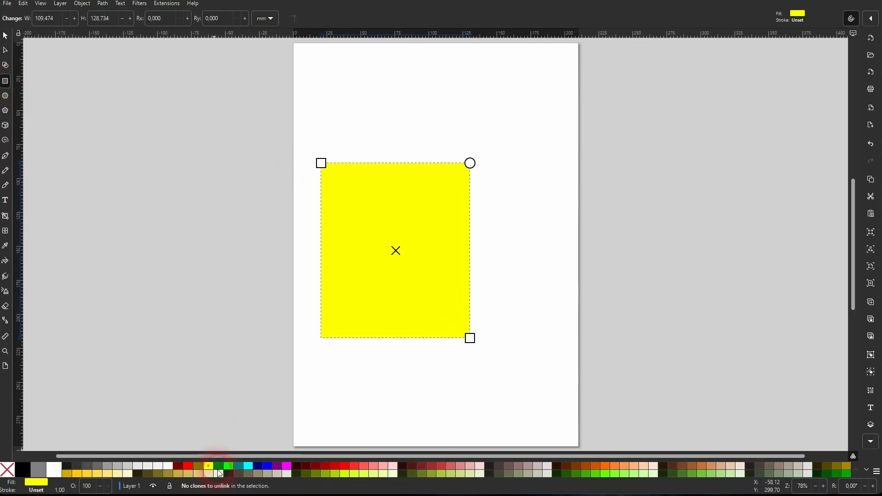
pyautogui.click(224, 470)
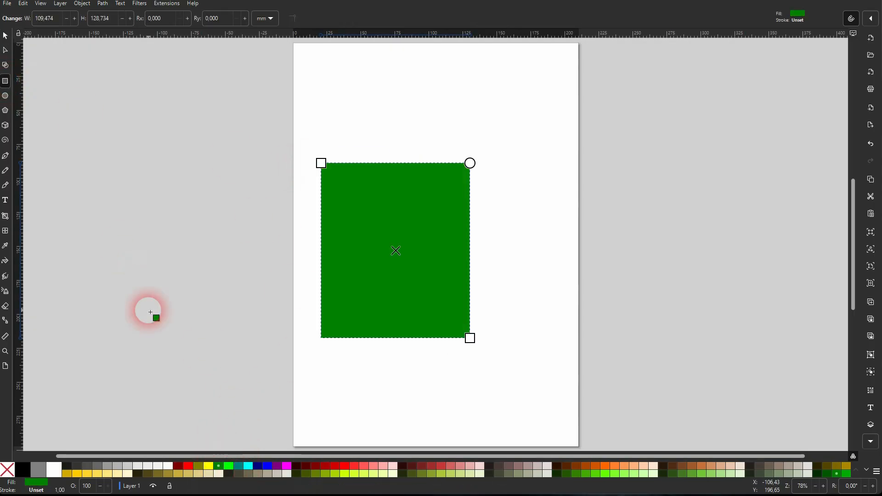
# Draw a dark red ellipse about 104 mm wide and 113 mm high overlapping the green rectangle's upper-right corner
pyautogui.click(6, 96)
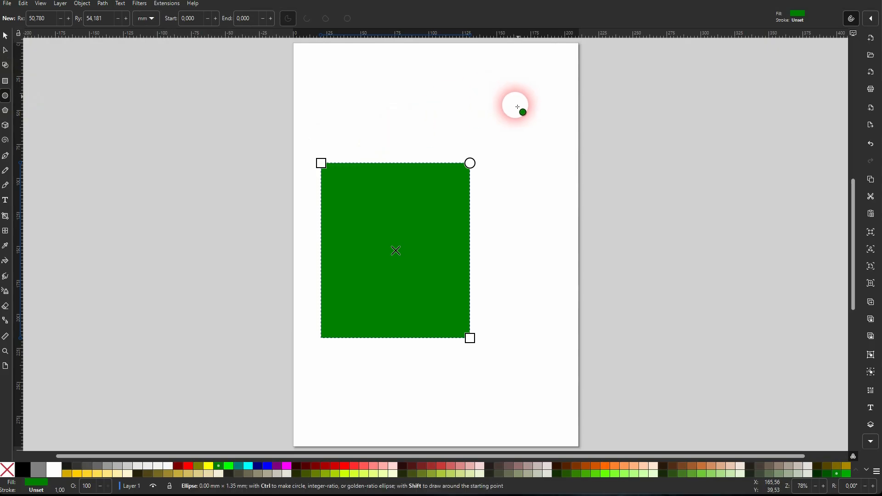
pyautogui.moveTo(519, 95); pyautogui.dragTo(376, 248)
pyautogui.click(180, 470)
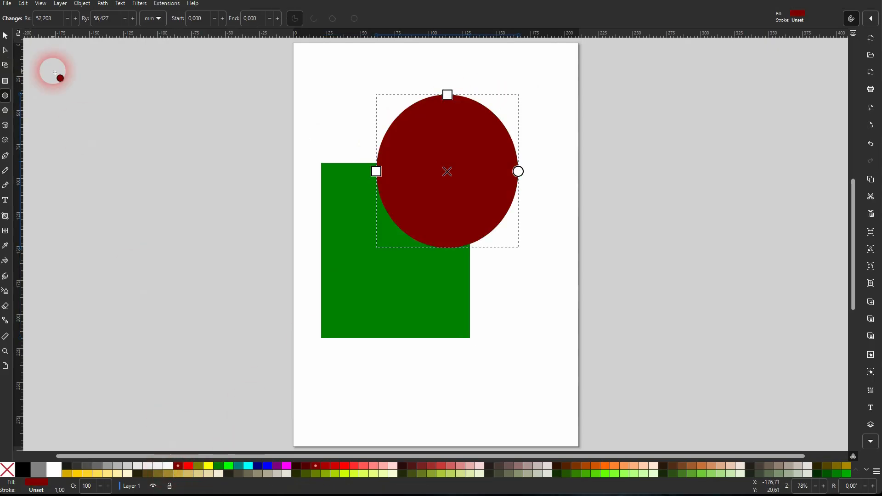
# Try subtracting the dark red ellipse from the corner of the green rectangle with Difference, and undo it
pyautogui.click(6, 36)
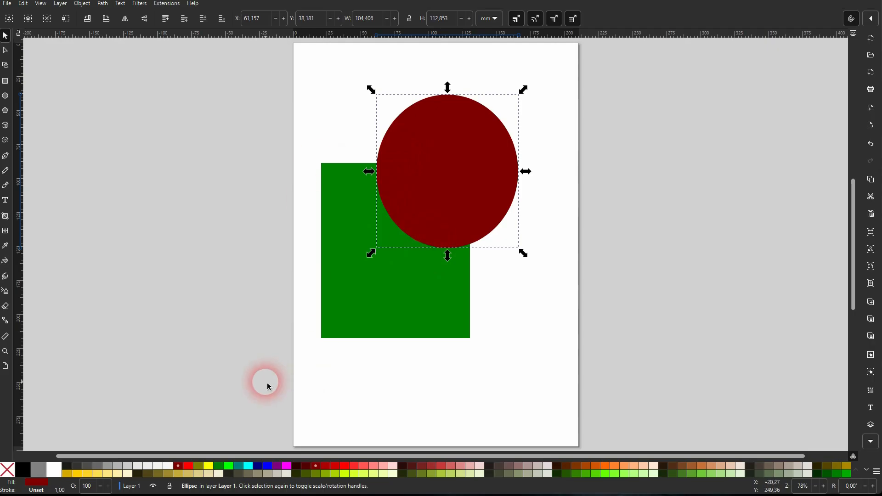
pyautogui.moveTo(266, 380); pyautogui.dragTo(567, 70)
pyautogui.click(103, 4)
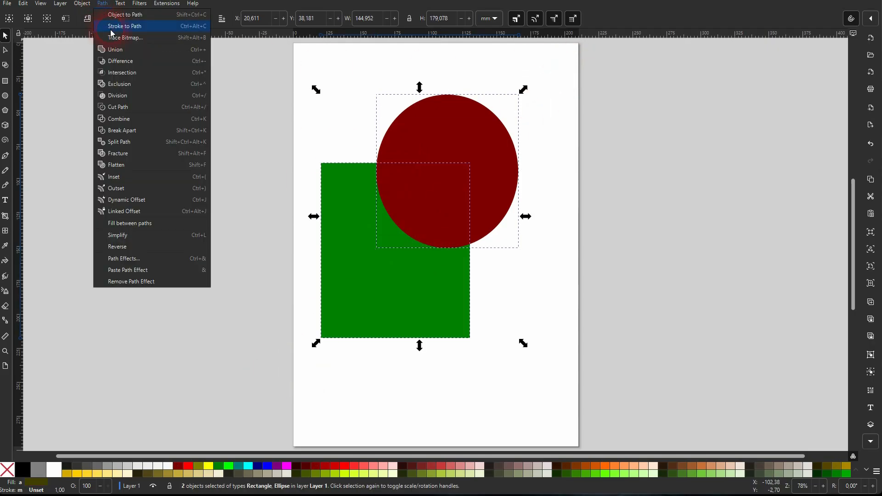
pyautogui.click(128, 64)
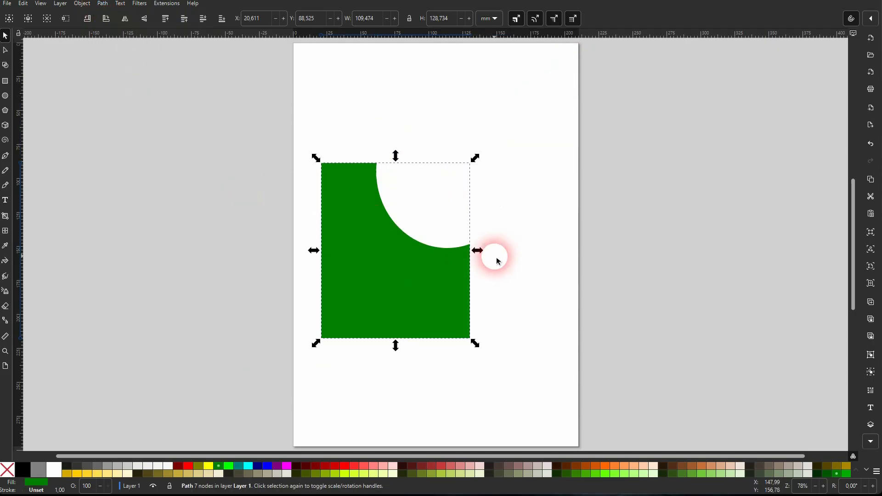
pyautogui.hotkey('ctrl', 'z')
# Move the dark red ellipse onto the green rectangle and shrink it to fit centrally inside
pyautogui.click(489, 201)
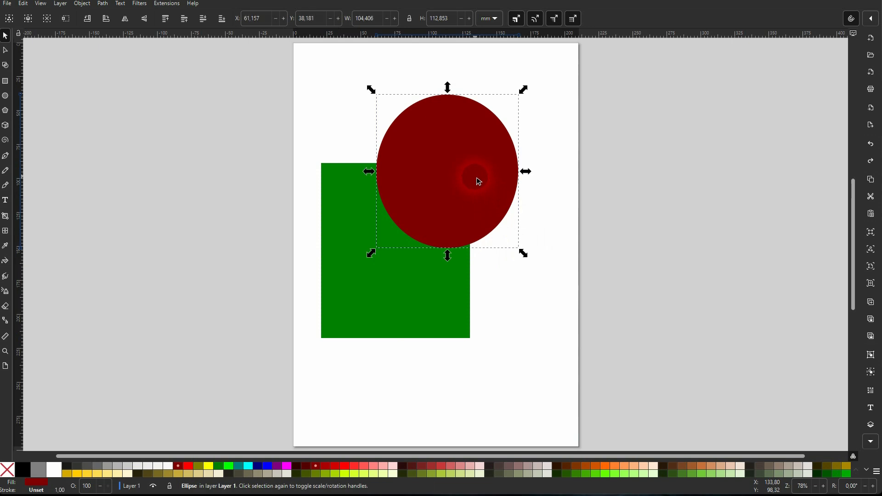
pyautogui.moveTo(474, 189); pyautogui.dragTo(419, 270)
pyautogui.moveTo(474, 251); pyautogui.dragTo(455, 252)
# Cut the centred dark red ellipse out of the green rectangle as a hole with Difference
pyautogui.moveTo(260, 378); pyautogui.dragTo(510, 152)
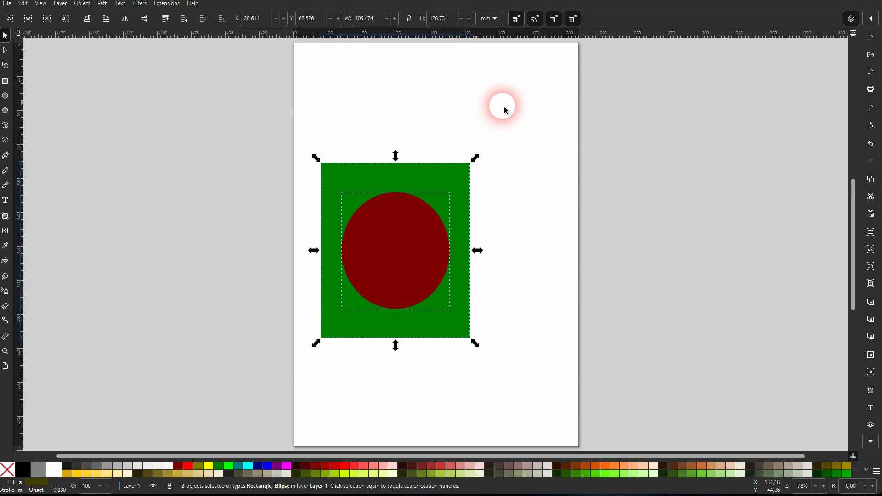
pyautogui.click(103, 6)
pyautogui.click(120, 61)
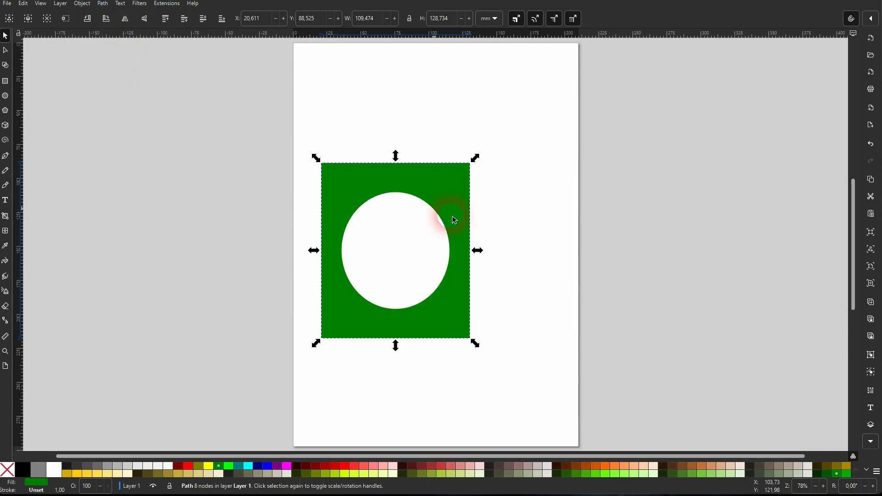
# Move the green rectangle with the hole across the page's right edge, and delete it
pyautogui.click(471, 253)
pyautogui.moveTo(461, 314); pyautogui.dragTo(641, 312)
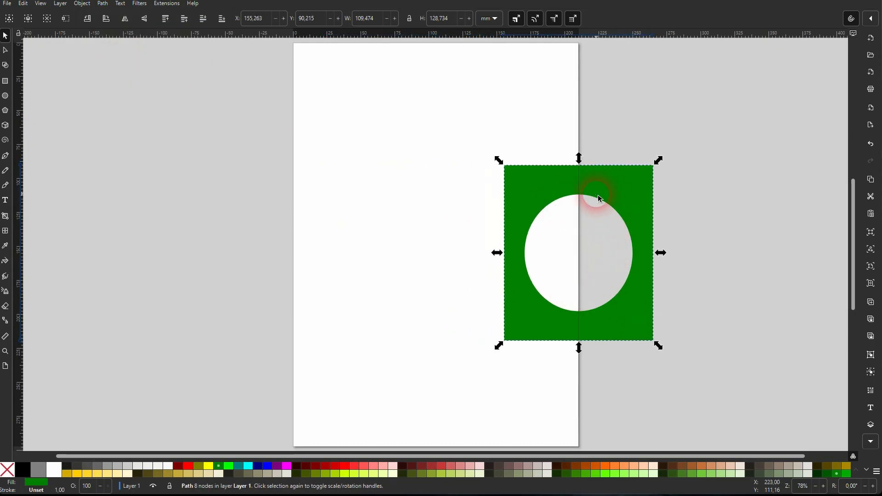
pyautogui.press('Delete')
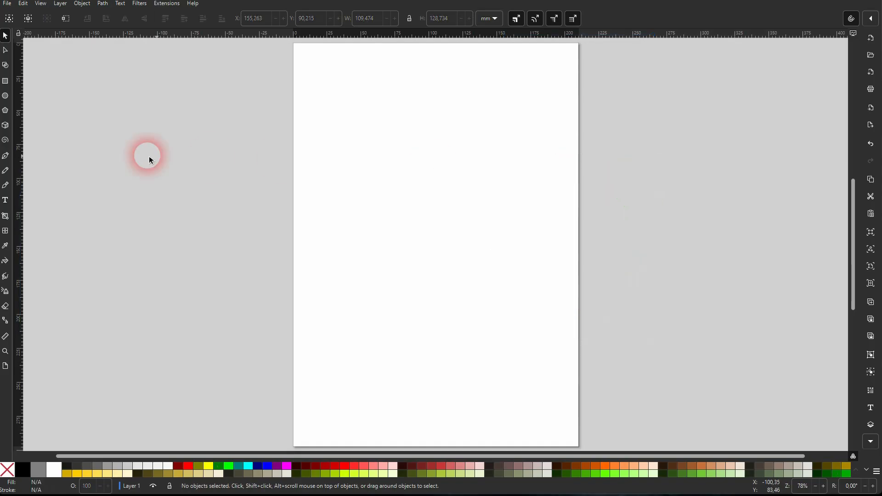
# Add the word "TEXT" in Sans Bold 332 px across the middle of the page
pyautogui.click(5, 199)
pyautogui.click(402, 256)
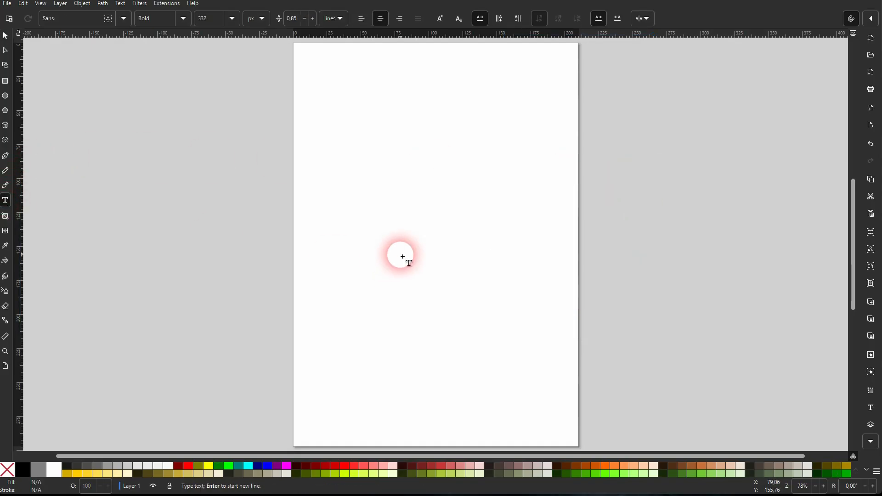
pyautogui.write('TEXT')
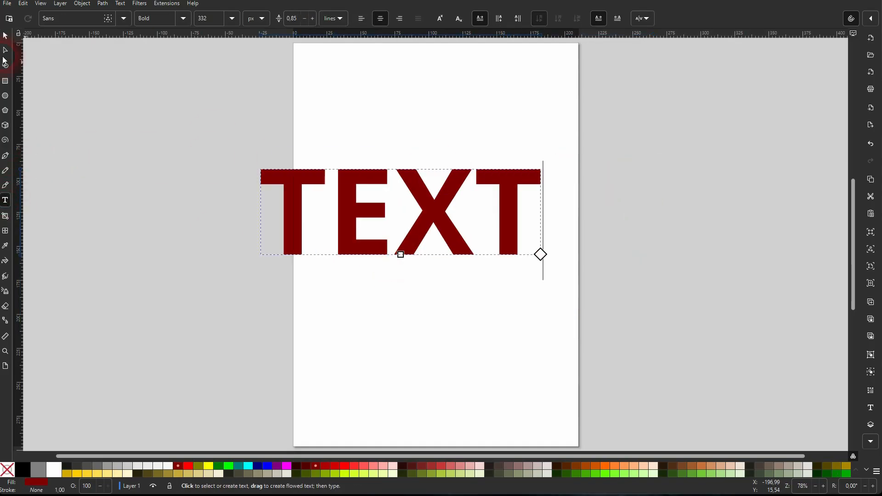
pyautogui.click(5, 35)
# Draw a bright red ellipse about 132 mm wide and 109 mm high overlapping the lower part of the letters
pyautogui.click(5, 96)
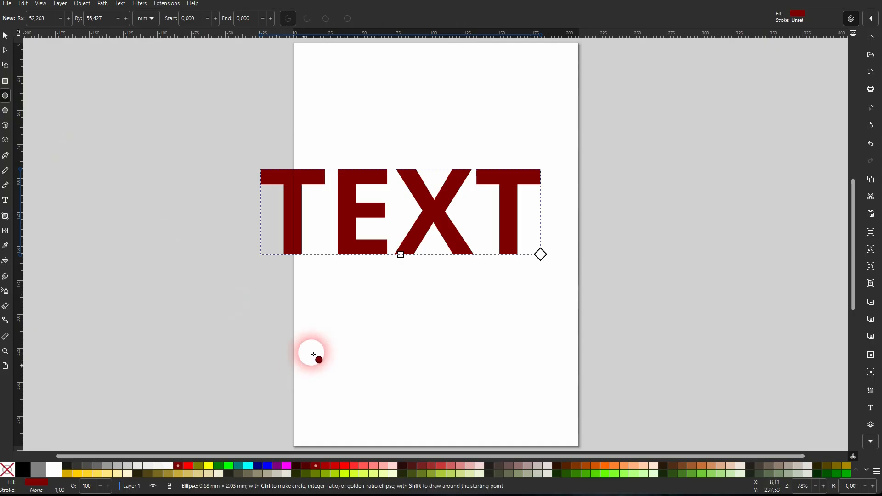
pyautogui.moveTo(303, 368); pyautogui.dragTo(483, 220)
pyautogui.click(188, 464)
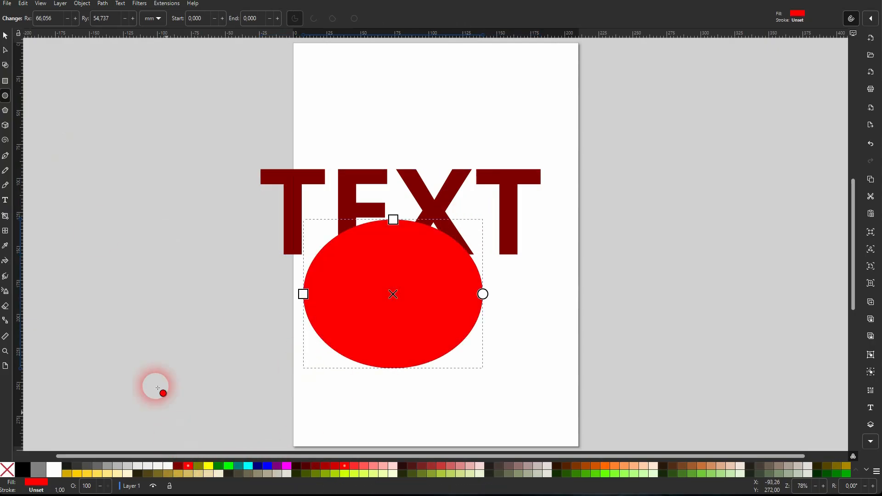
# Try subtracting the red ellipse from the word TEXT with Difference, and undo the cut
pyautogui.click(5, 37)
pyautogui.moveTo(172, 92); pyautogui.dragTo(574, 395)
pyautogui.click(102, 4)
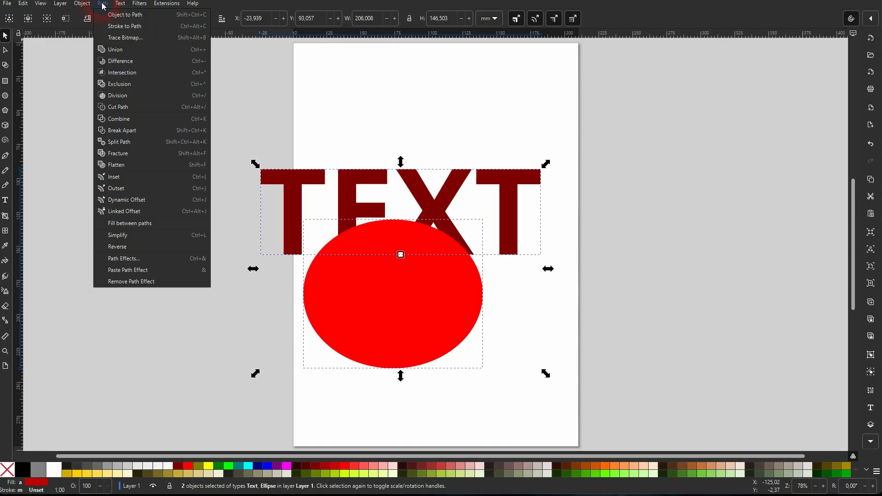
pyautogui.click(122, 63)
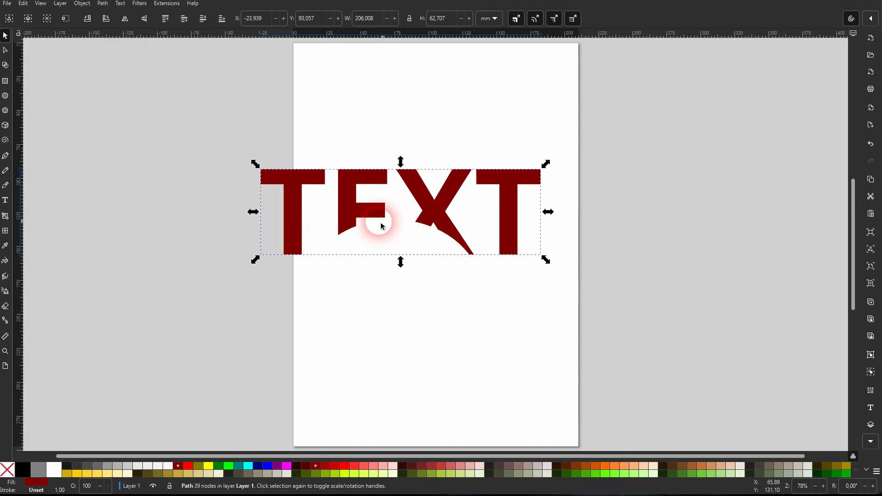
pyautogui.hotkey('ctrl', 'z')
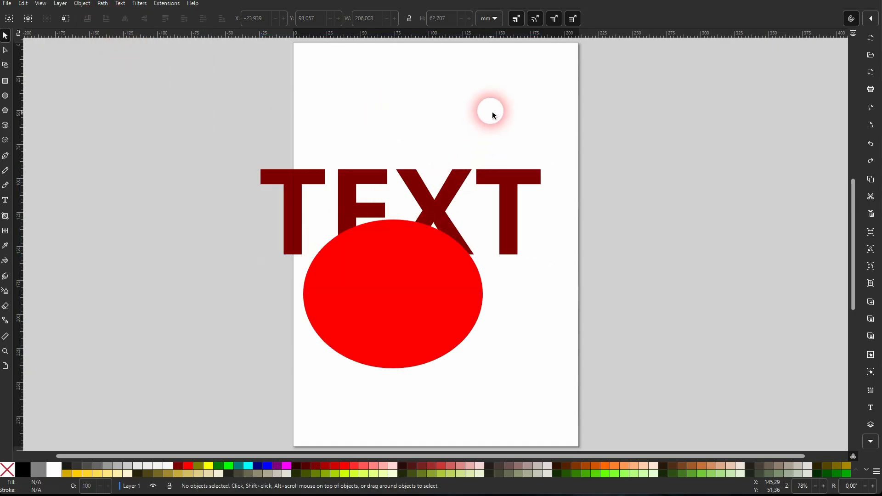
# Replace the red ellipse with a red rectangle about 294 mm wide and 107 mm high, placed behind the text
pyautogui.click(423, 325)
pyautogui.press('Delete')
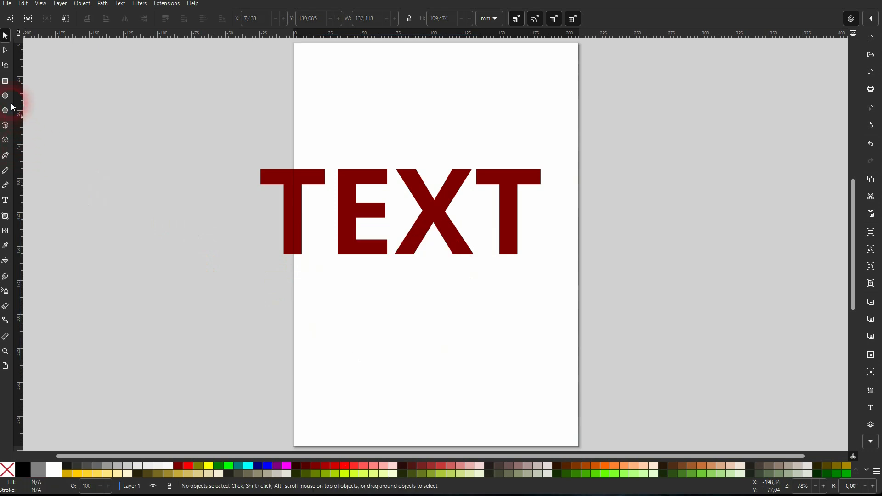
pyautogui.click(6, 81)
pyautogui.moveTo(189, 140); pyautogui.dragTo(589, 286)
pyautogui.click(6, 36)
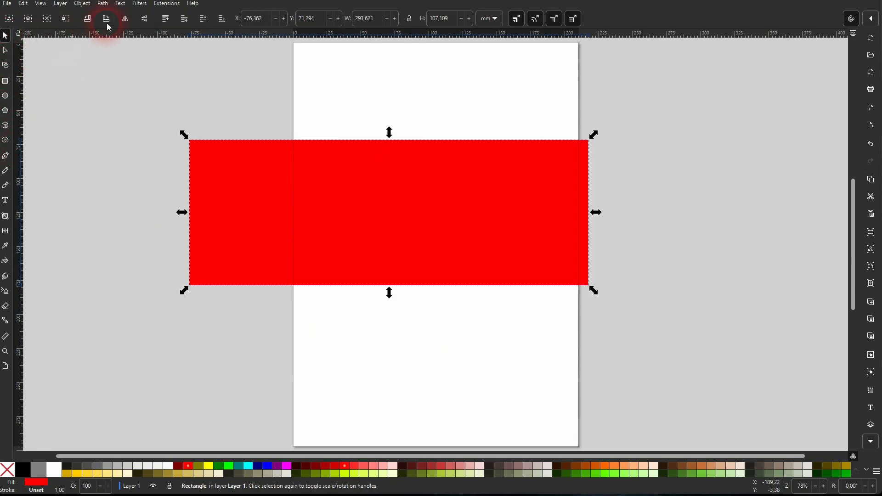
pyautogui.click(223, 22)
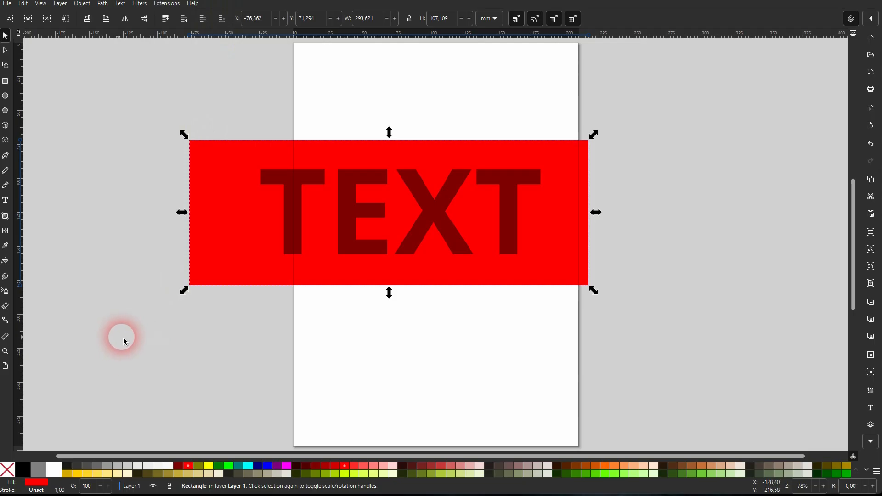
# Cut the word TEXT out of the red rectangle with Difference and move the result partly off the right side of the page
pyautogui.moveTo(120, 336); pyautogui.dragTo(698, 87)
pyautogui.click(103, 4)
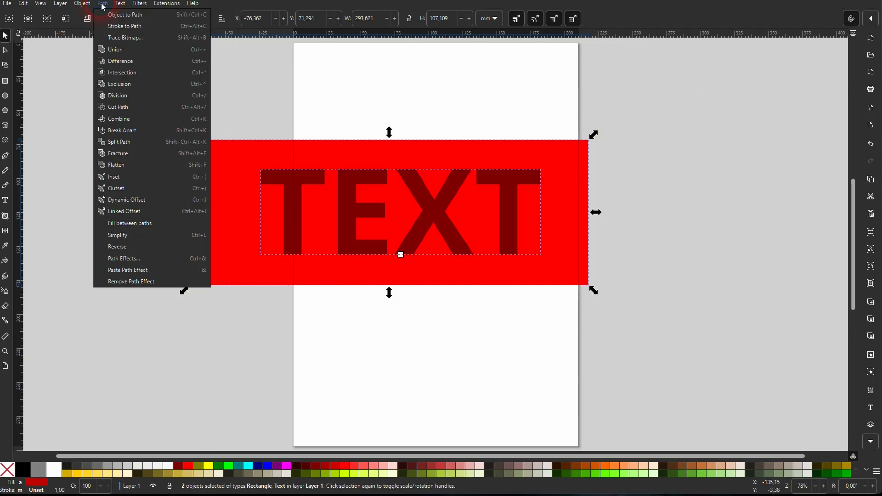
pyautogui.click(120, 63)
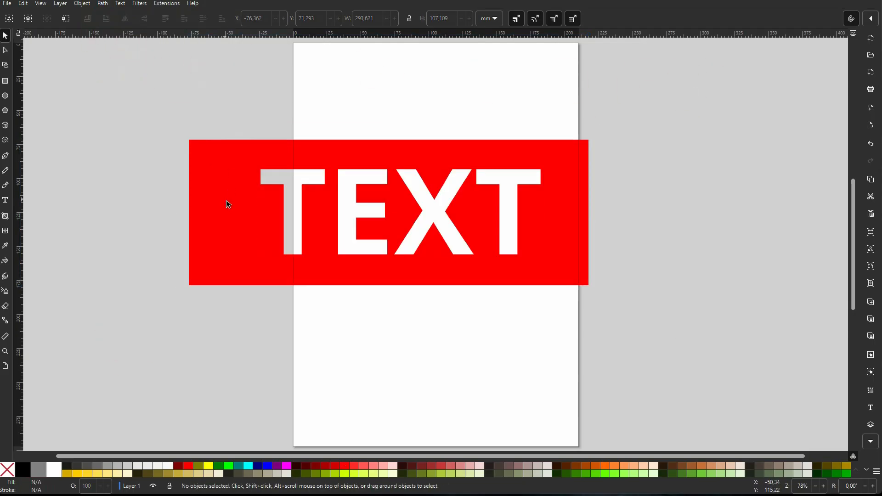
pyautogui.moveTo(227, 201); pyautogui.dragTo(453, 242)
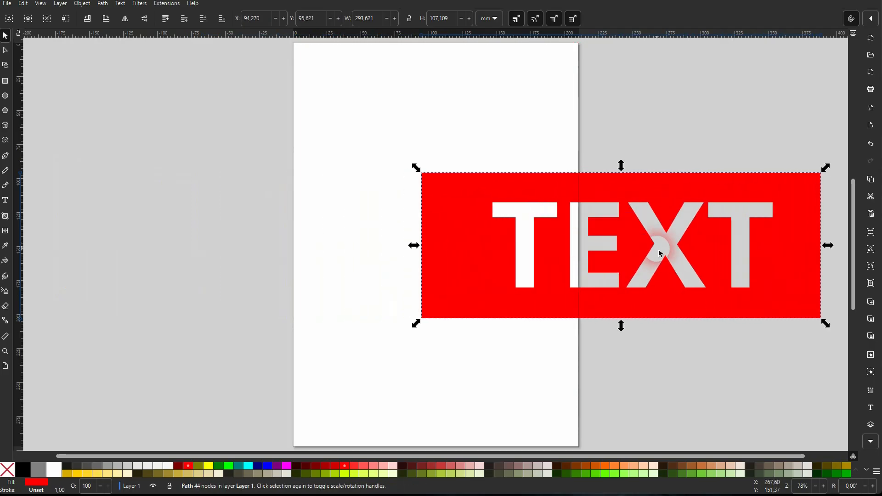
# Delete the cut-out rectangle and draw a red rectangle about 106 mm wide and 89 mm high mid-page
pyautogui.press('Delete')
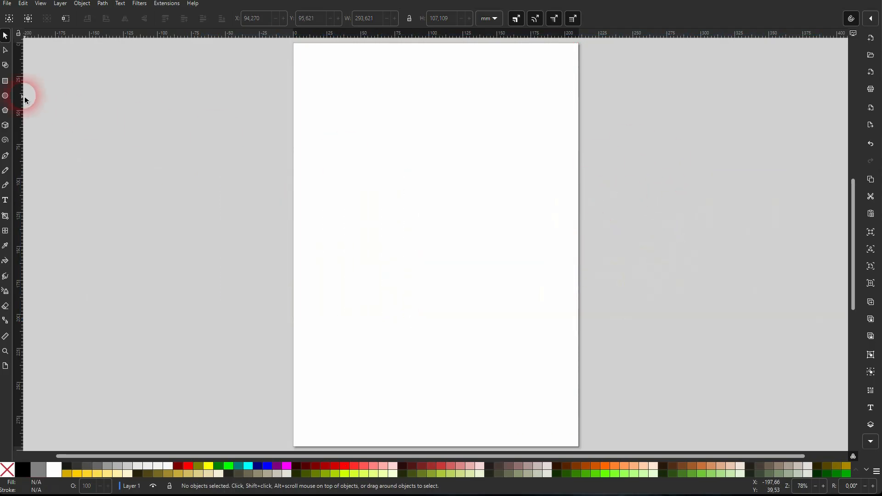
pyautogui.click(6, 82)
pyautogui.moveTo(360, 163); pyautogui.dragTo(507, 284)
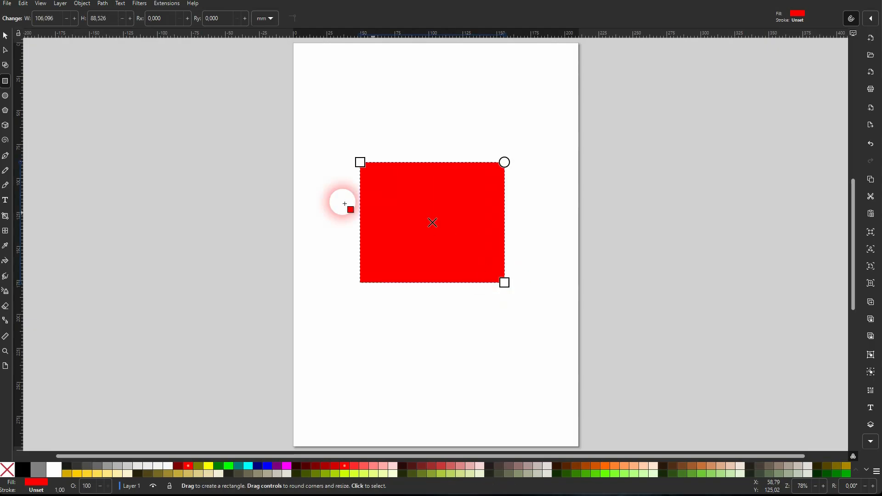
# Draw a red three-cornered polygon as an upright triangle at the page's upper left, and remove the stray second polygon
pyautogui.click(5, 112)
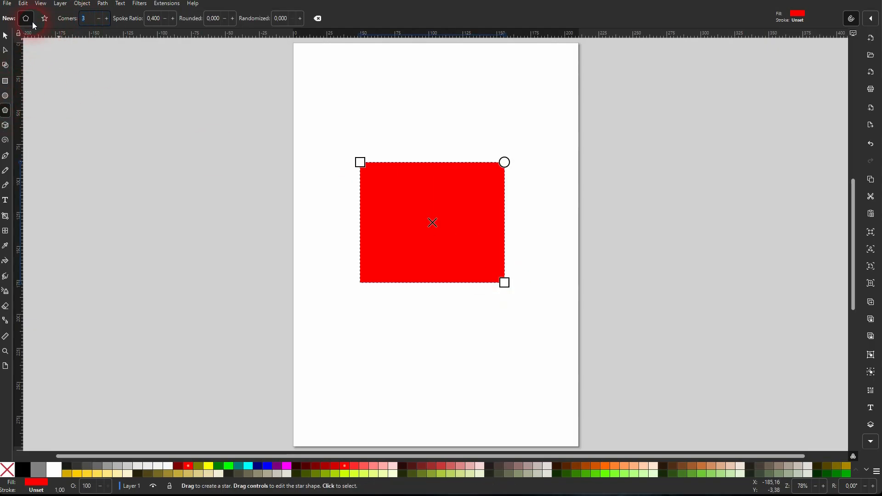
pyautogui.moveTo(342, 94); pyautogui.dragTo(406, 129)
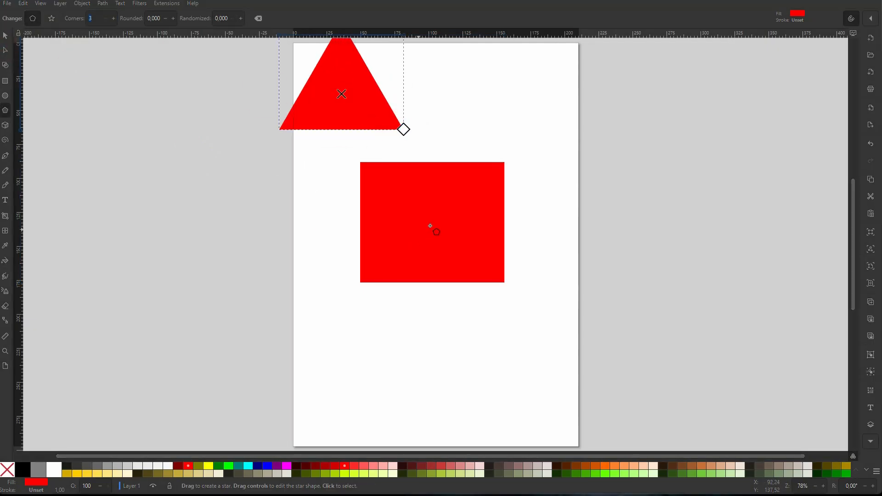
pyautogui.moveTo(432, 222); pyautogui.dragTo(432, 337)
pyautogui.press('Delete')
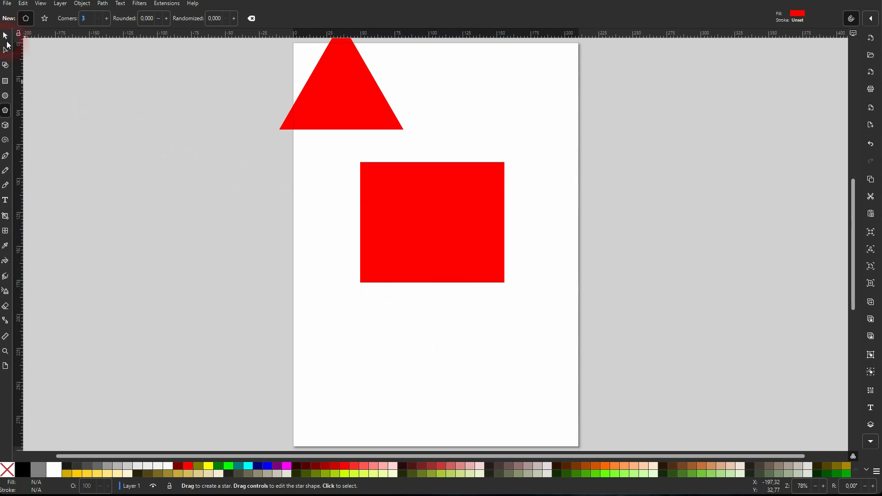
# Move the rectangle to the lower part of the page and place the triangle on it as a roof, widened to about 144 mm
pyautogui.click(5, 36)
pyautogui.moveTo(447, 233); pyautogui.dragTo(443, 382)
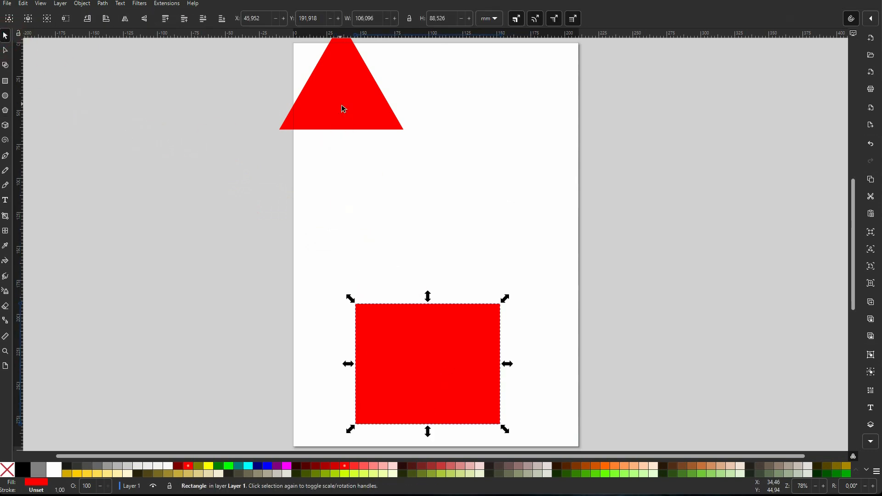
pyautogui.moveTo(343, 106); pyautogui.dragTo(444, 323)
pyautogui.moveTo(500, 286); pyautogui.dragTo(536, 291)
pyautogui.moveTo(466, 313); pyautogui.dragTo(452, 287)
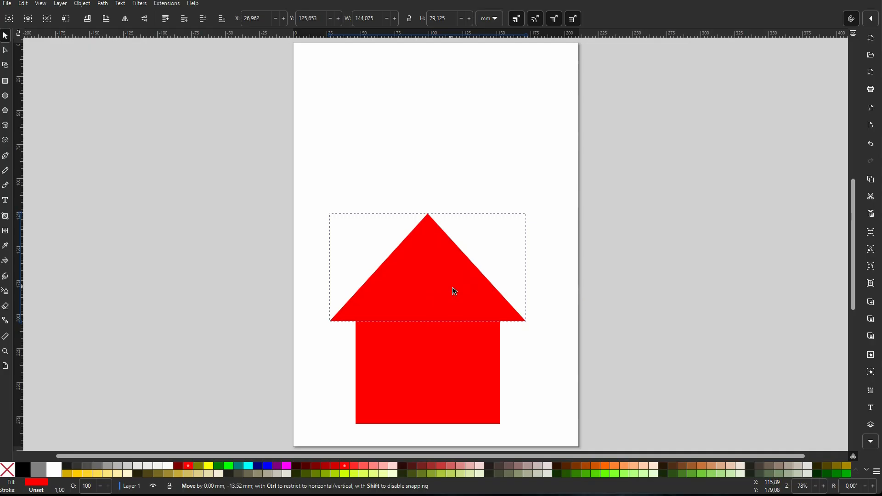
# Move the roof and the house body together up to the middle of the page
pyautogui.click(320, 434)
pyautogui.moveTo(321, 435); pyautogui.dragTo(602, 189)
pyautogui.moveTo(447, 283); pyautogui.dragTo(452, 185)
pyautogui.click(575, 252)
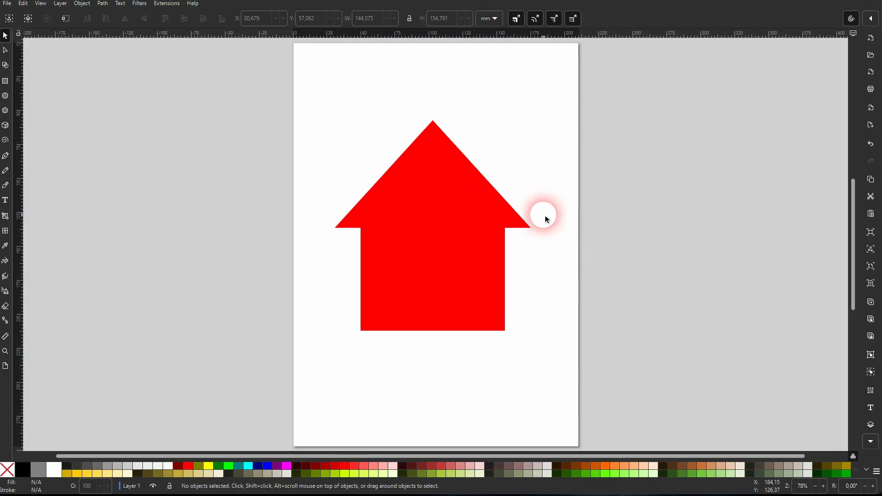
# Add a red chimney rectangle about 9 mm wide and 42 mm high on the right slope of the roof
pyautogui.click(6, 98)
pyautogui.moveTo(469, 132); pyautogui.dragTo(484, 192)
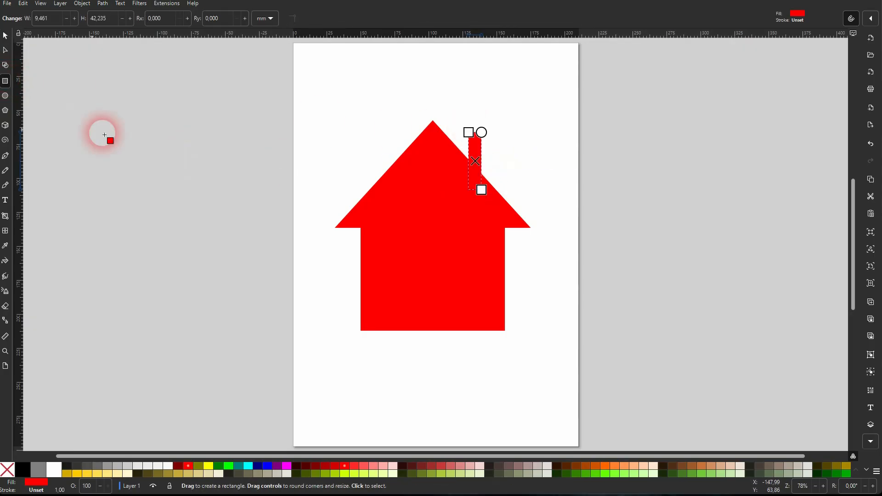
pyautogui.click(5, 36)
pyautogui.click(479, 147)
pyautogui.moveTo(480, 147); pyautogui.dragTo(487, 160)
# Merge the roof, house body and chimney into a single shape with Union
pyautogui.moveTo(281, 367); pyautogui.dragTo(657, 80)
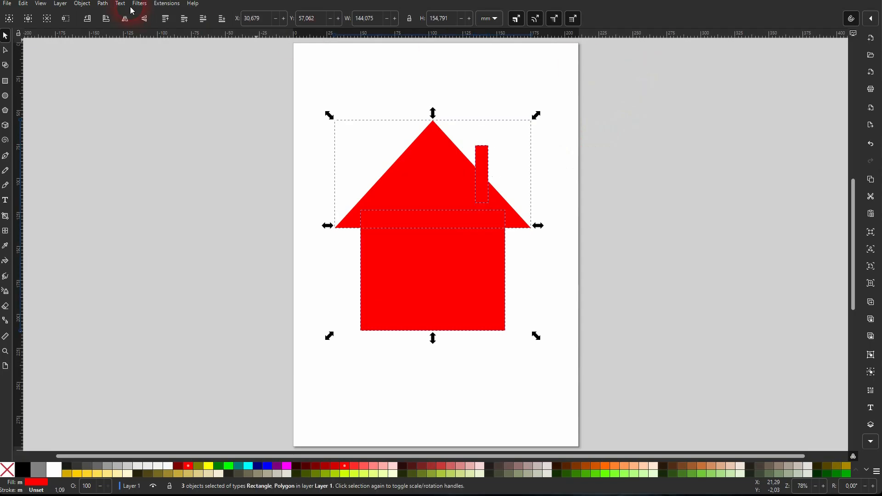
pyautogui.click(102, 3)
pyautogui.click(122, 55)
pyautogui.click(150, 203)
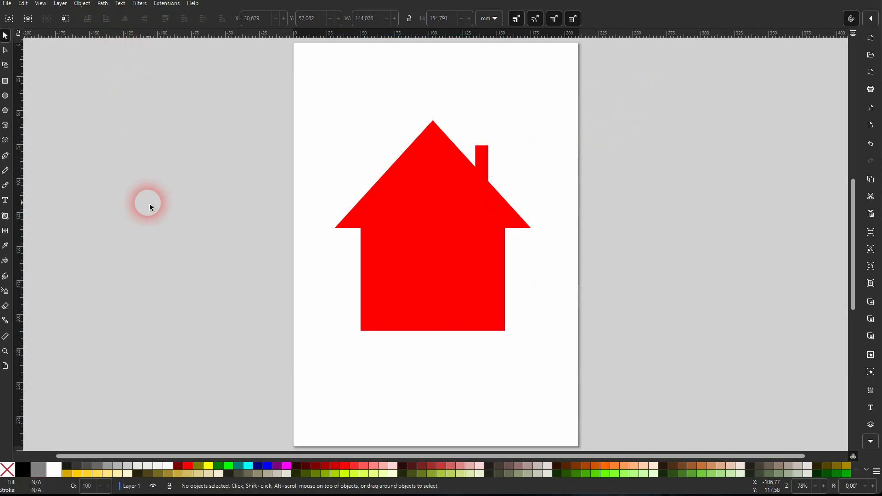
# Draw a white door about 25 mm by 39 mm at the house's base and a white window about 19 mm square beside it
pyautogui.click(9, 83)
pyautogui.moveTo(450, 331); pyautogui.dragTo(484, 279)
pyautogui.click(54, 470)
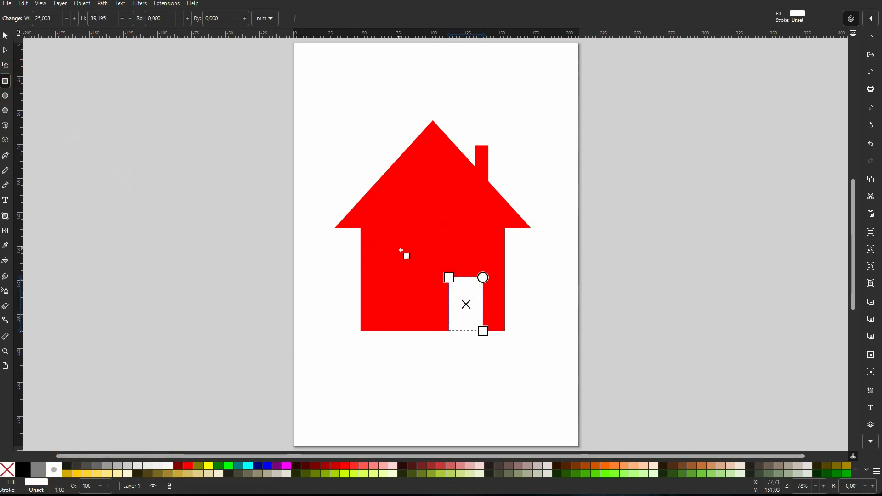
pyautogui.moveTo(389, 248); pyautogui.dragTo(412, 272)
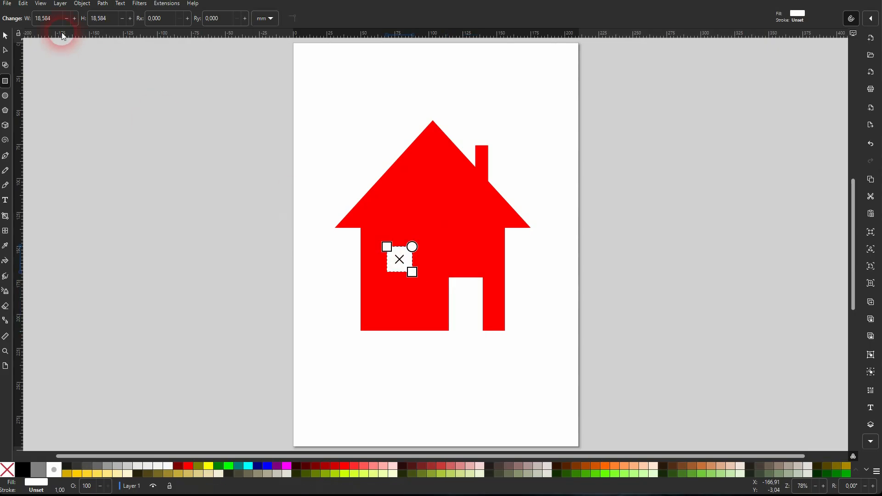
pyautogui.click(5, 35)
pyautogui.click(572, 352)
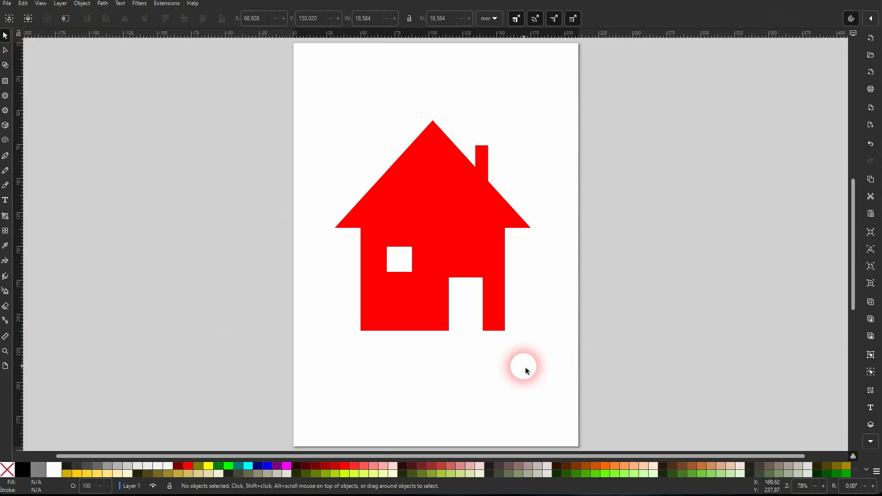
# Move the house with its door and window off the page to check whether the openings are see-through, and move it back
pyautogui.moveTo(311, 369); pyautogui.dragTo(549, 120)
pyautogui.moveTo(433, 201); pyautogui.dragTo(664, 203)
pyautogui.click(789, 167)
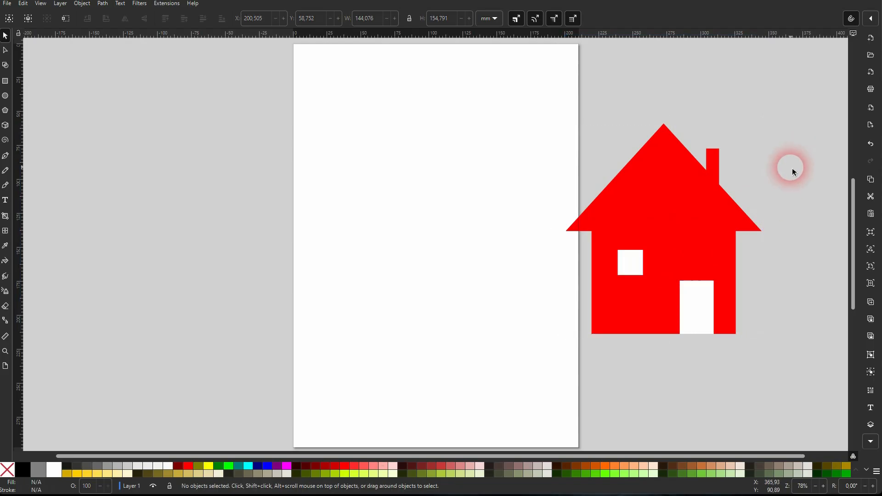
pyautogui.moveTo(502, 386); pyautogui.dragTo(788, 133)
pyautogui.moveTo(703, 191); pyautogui.dragTo(456, 197)
pyautogui.press('Escape')
# Cut the white window square out of the house with Difference
pyautogui.click(404, 260)
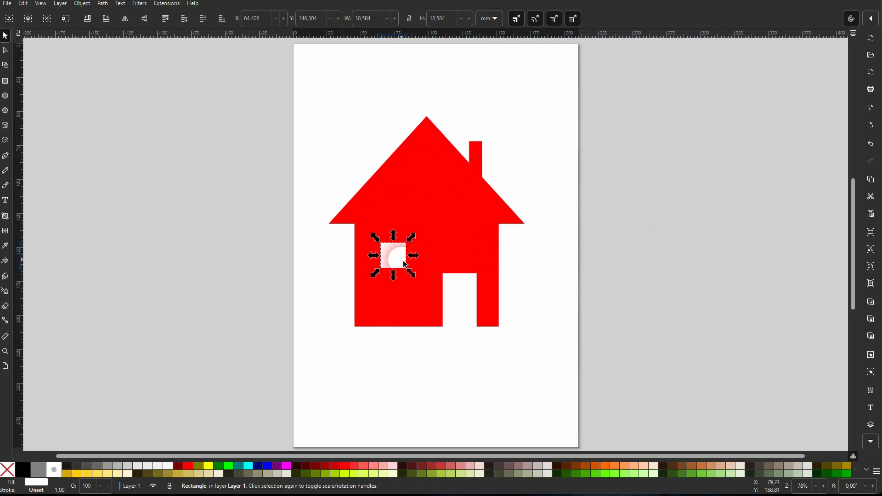
pyautogui.keyDown('shift'); pyautogui.click(433, 167); pyautogui.keyUp('shift')
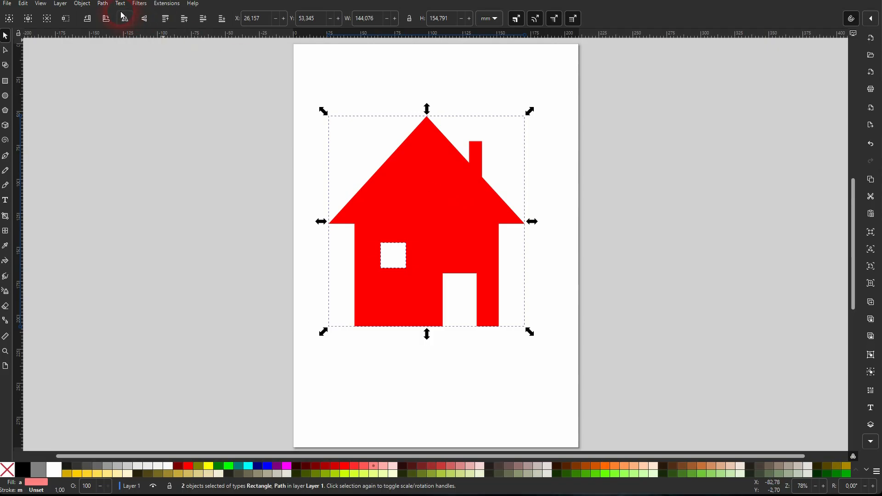
pyautogui.click(104, 4)
pyautogui.click(120, 62)
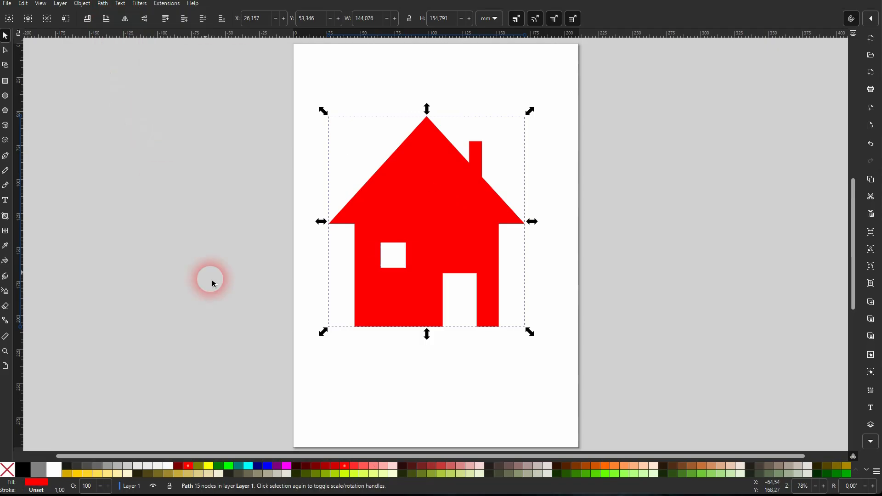
# Cut the white door rectangle out of the house with Difference
pyautogui.click(478, 355)
pyautogui.click(461, 314)
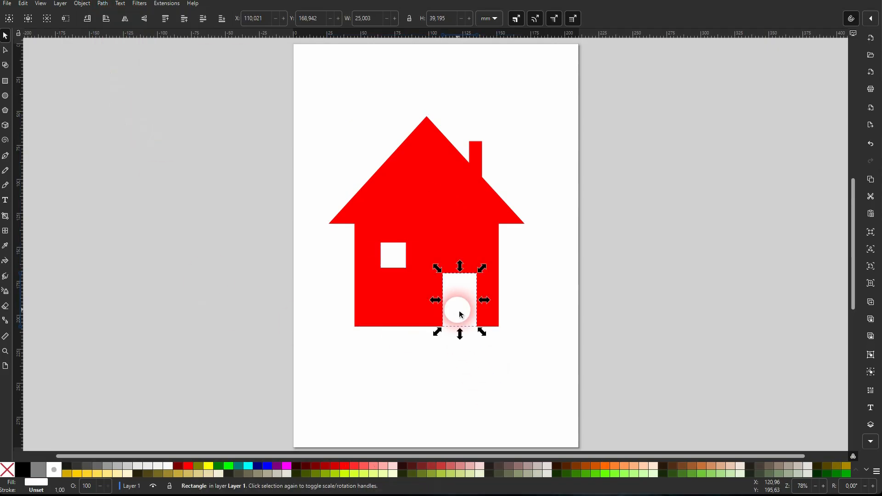
pyautogui.keyDown('shift'); pyautogui.click(437, 208); pyautogui.keyUp('shift')
pyautogui.click(102, 5)
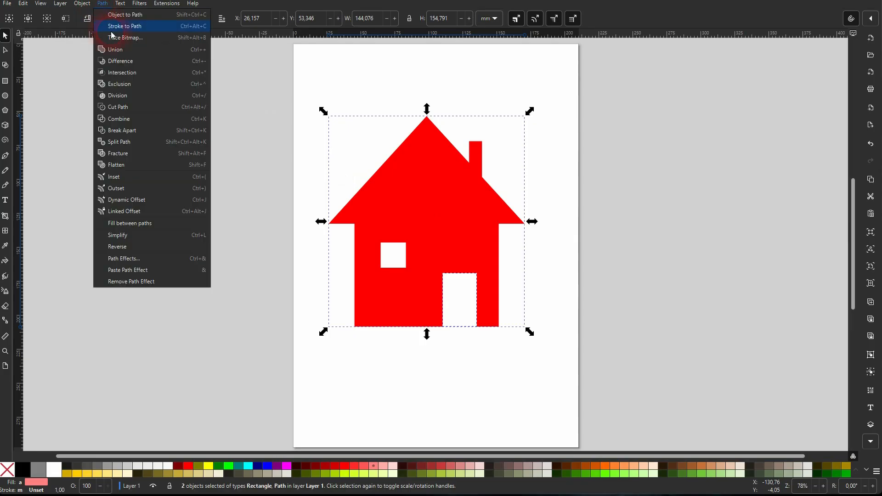
pyautogui.click(128, 66)
# Move the house off the page and back to check its cut-out openings, and open the list of path operations
pyautogui.moveTo(230, 380); pyautogui.dragTo(611, 94)
pyautogui.moveTo(413, 182); pyautogui.dragTo(663, 187)
pyautogui.moveTo(712, 290); pyautogui.dragTo(464, 210)
pyautogui.click(563, 265)
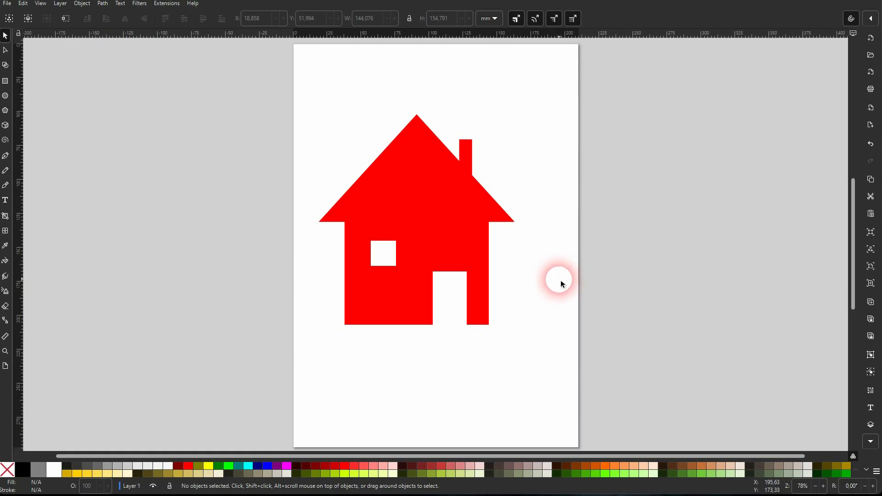
pyautogui.click(104, 4)
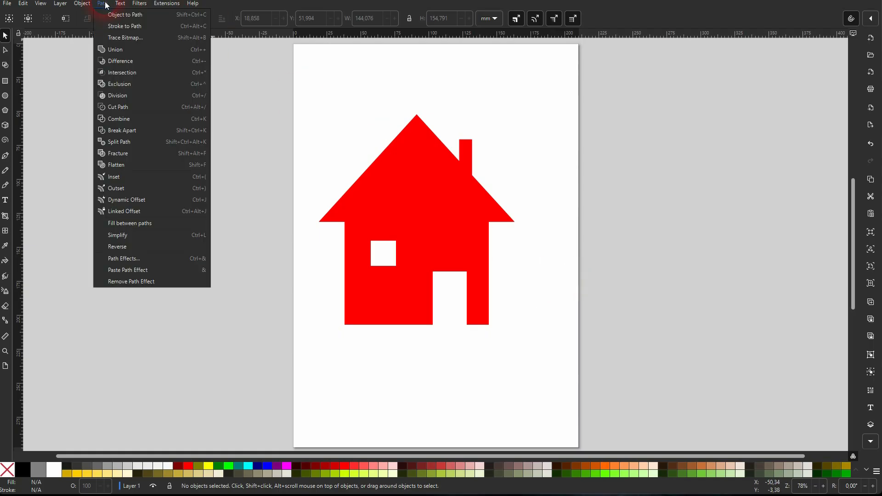